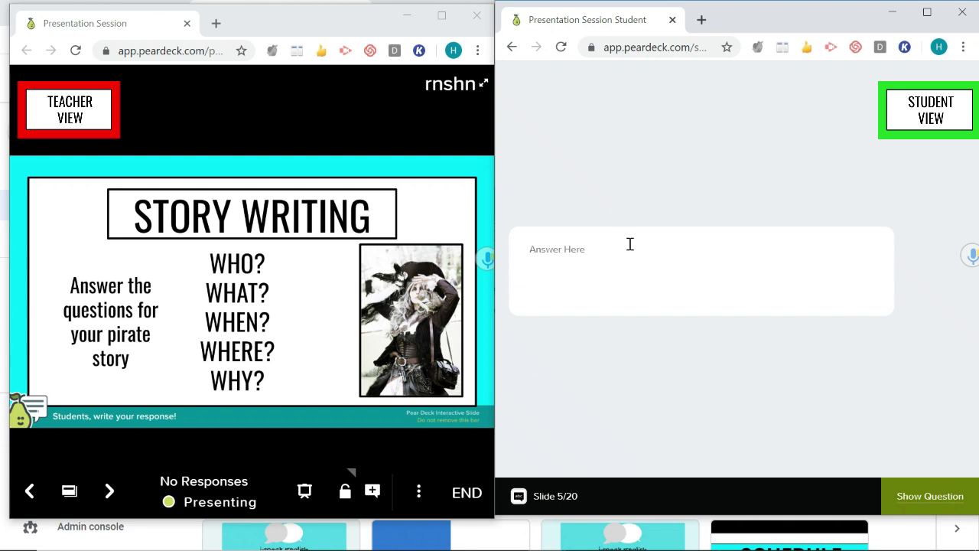
# Answer the first WOW WORDS question with 'muttered' as the student and check the response chart
pyautogui.click(109, 491)
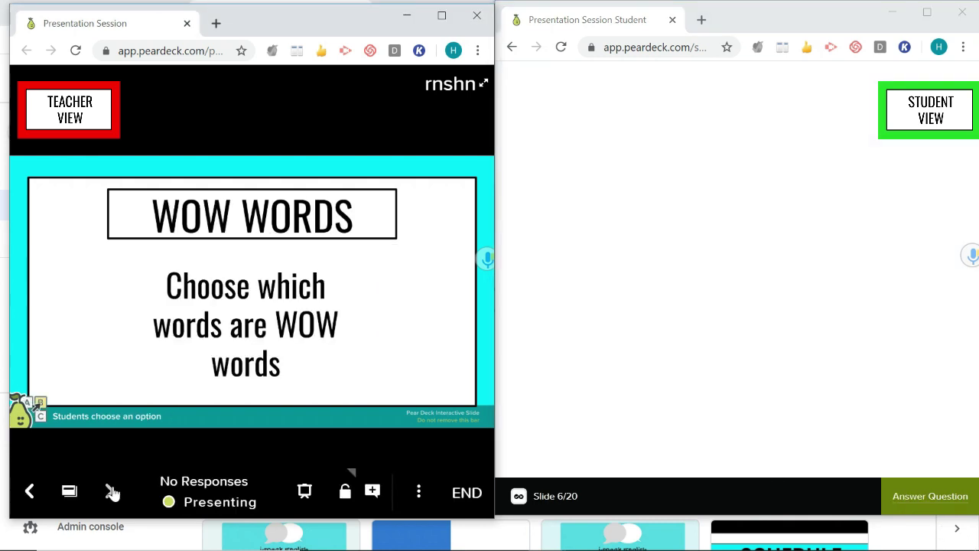
pyautogui.click(785, 384)
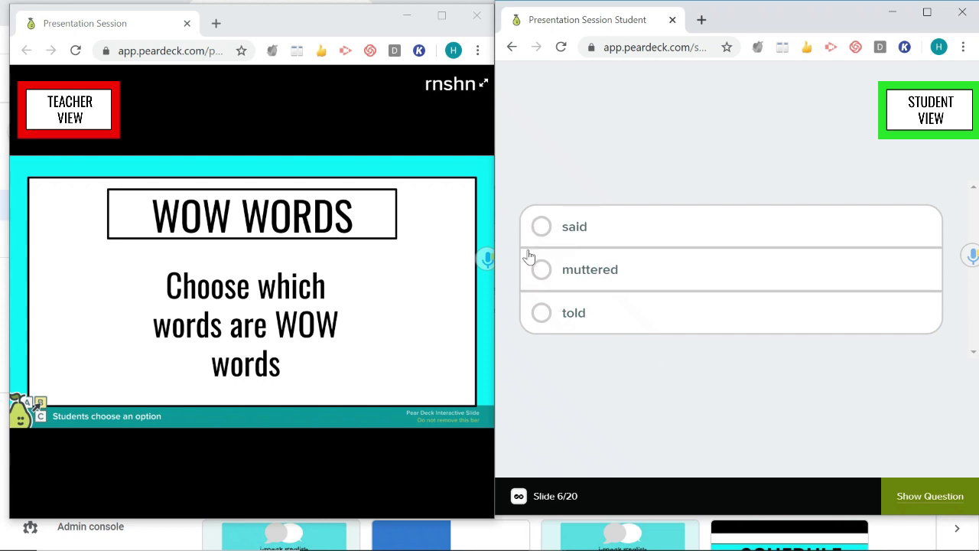
pyautogui.click(548, 283)
pyautogui.click(951, 503)
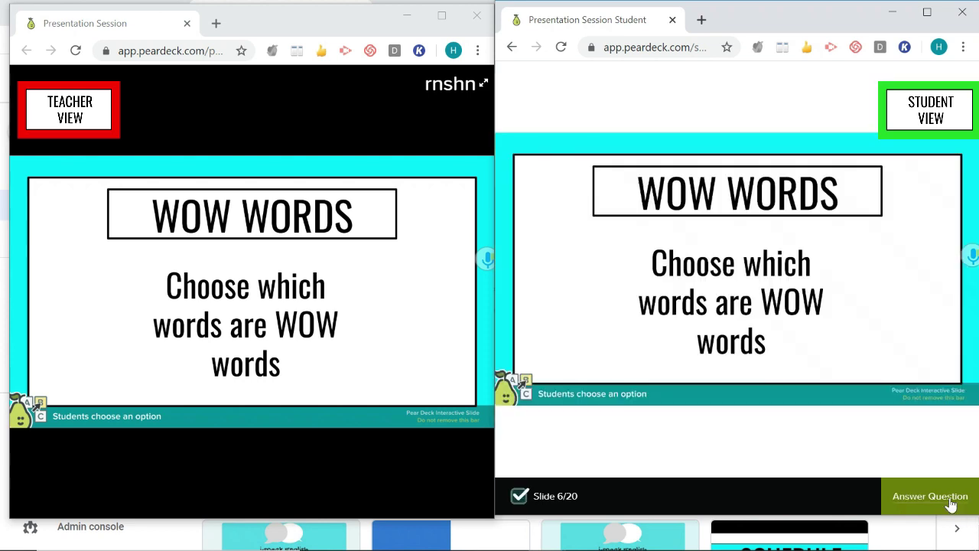
pyautogui.click(931, 499)
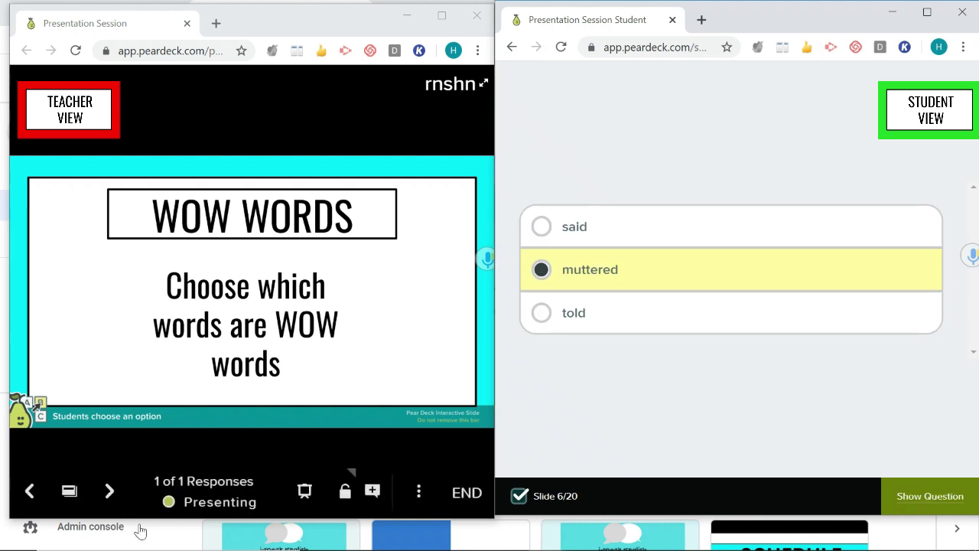
pyautogui.click(306, 501)
pyautogui.click(308, 507)
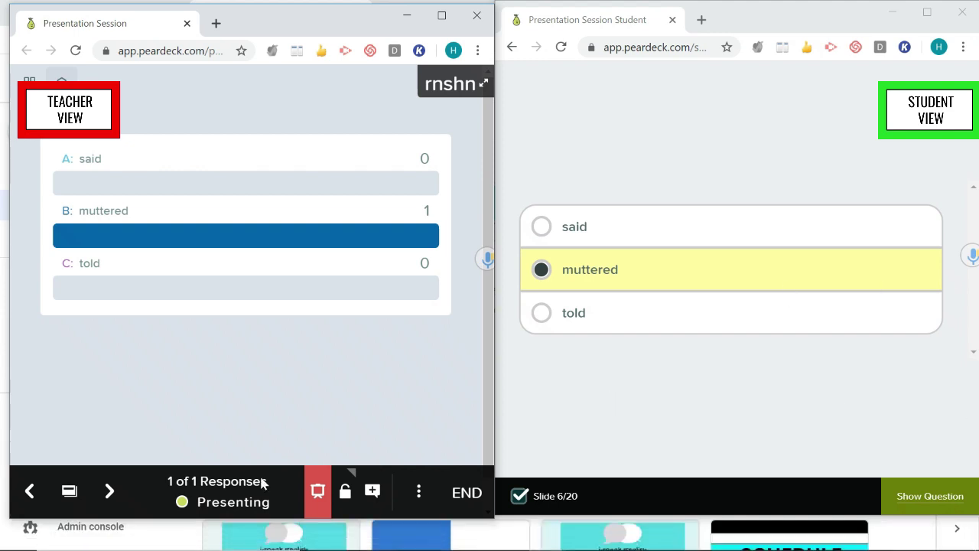
pyautogui.click(310, 497)
# Answer the second WOW WORDS question with 'ecstatic' and check its response chart
pyautogui.click(108, 493)
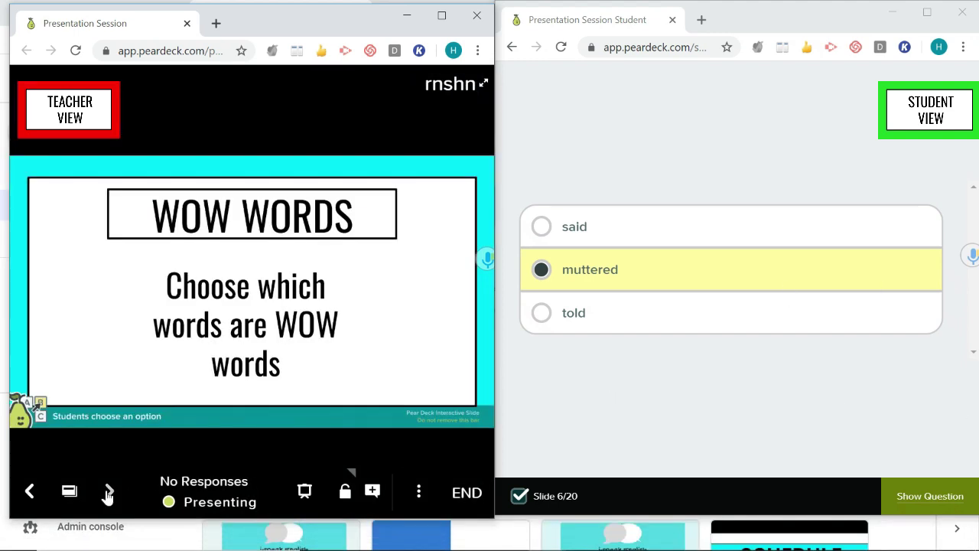
pyautogui.click(933, 507)
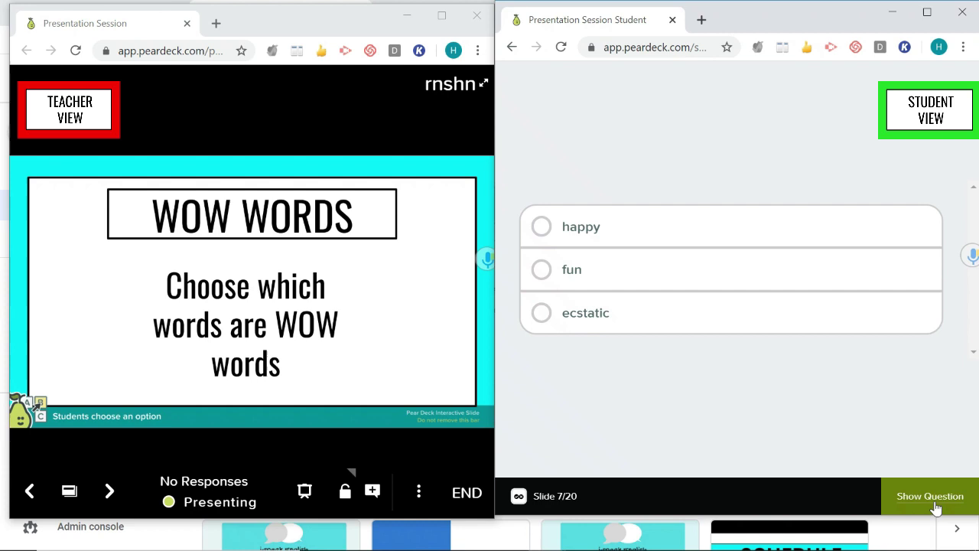
pyautogui.click(660, 300)
pyautogui.click(305, 490)
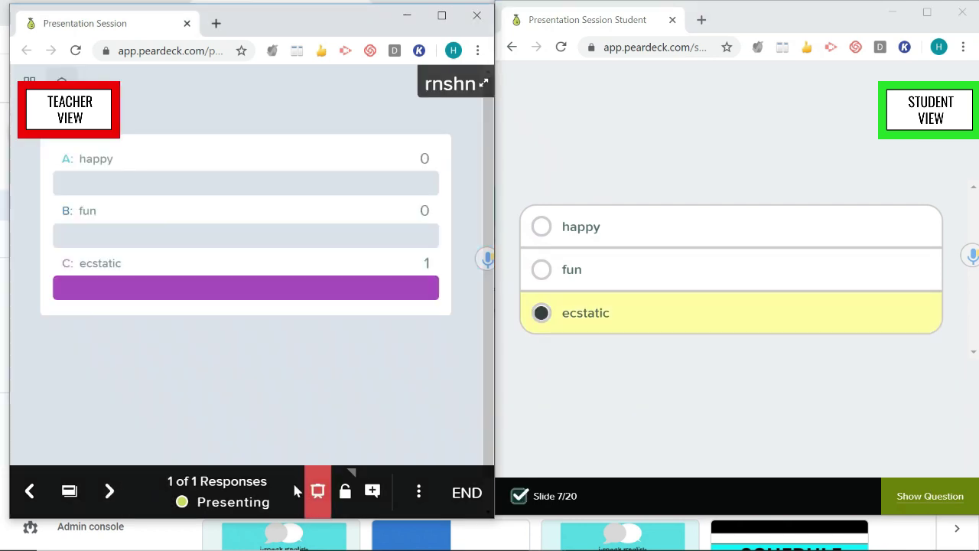
pyautogui.click(304, 490)
# Advance the lesson past slides 8–10 to the 'Draw your Mountain!' slide, 11 of 20
pyautogui.click(110, 492)
pyautogui.click(109, 492)
pyautogui.click(109, 492)
pyautogui.click(110, 492)
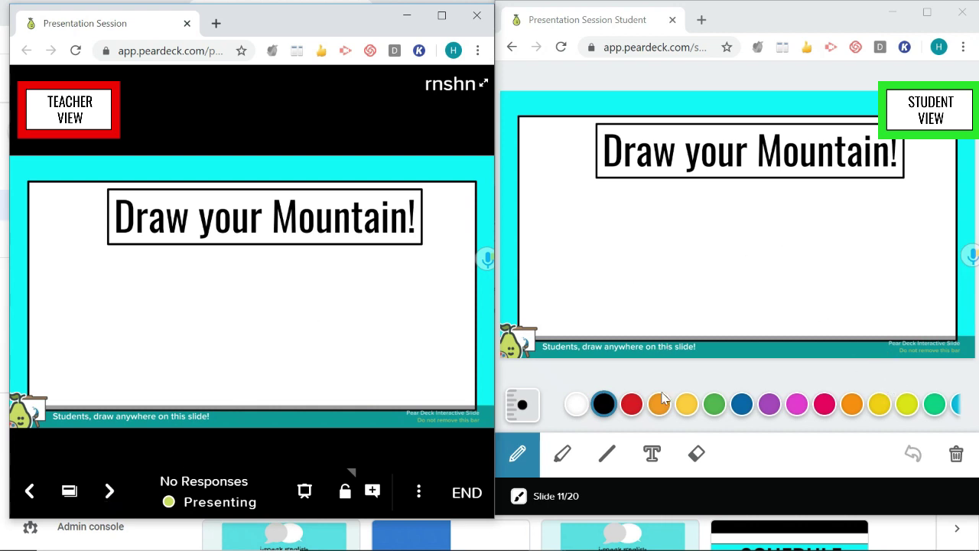
# Sketch a story mountain with its slopes and a wavy line using the pencil
pyautogui.moveTo(673, 221)
pyautogui.mouseDown()
pyautogui.moveTo(632, 247)
pyautogui.moveTo(654, 266)
pyautogui.moveTo(714, 217)
pyautogui.moveTo(776, 255)
pyautogui.moveTo(826, 356)
pyautogui.mouseUp()
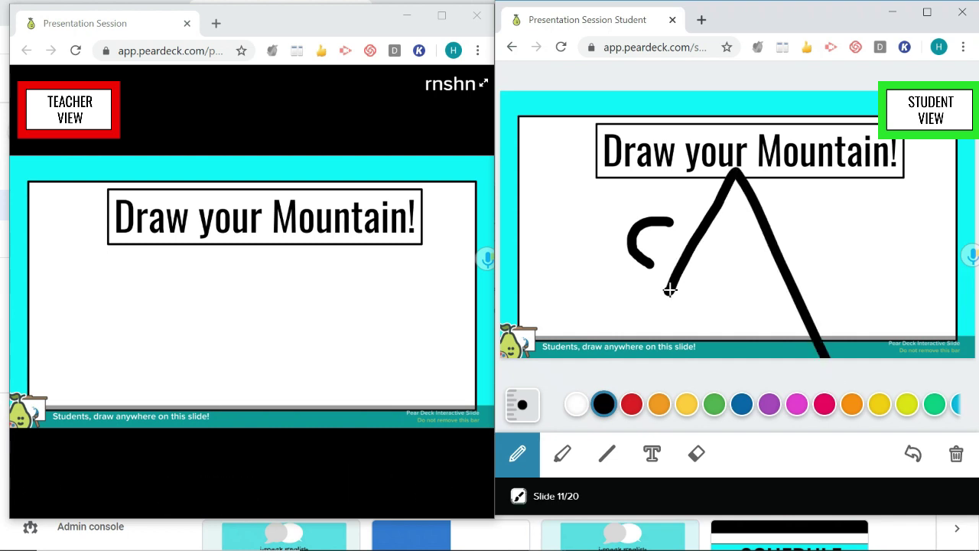
pyautogui.moveTo(670, 290); pyautogui.dragTo(629, 356)
pyautogui.moveTo(713, 225); pyautogui.dragTo(796, 227)
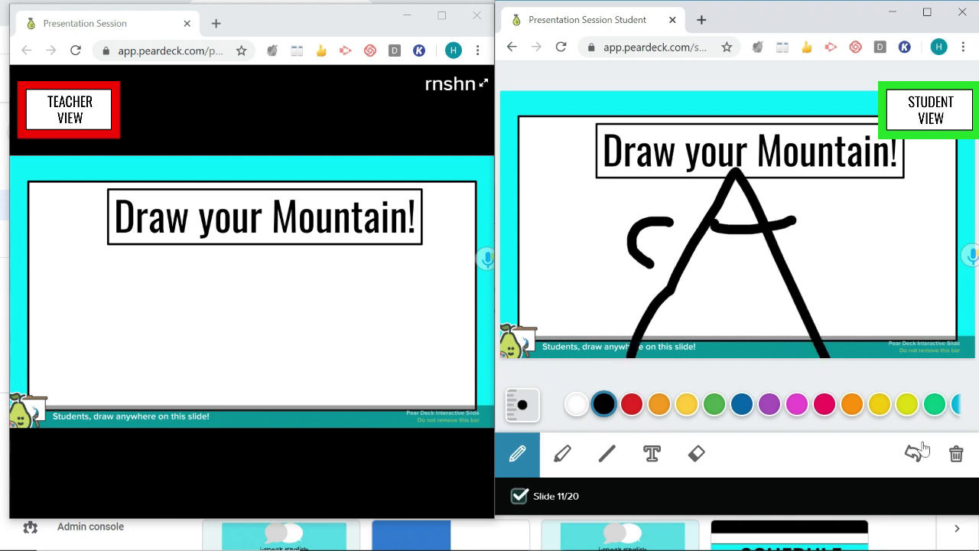
# Label the drawing 'there was a huge fight' and view it in the teacher's responses
pyautogui.click(651, 453)
pyautogui.moveTo(817, 213); pyautogui.dragTo(915, 222)
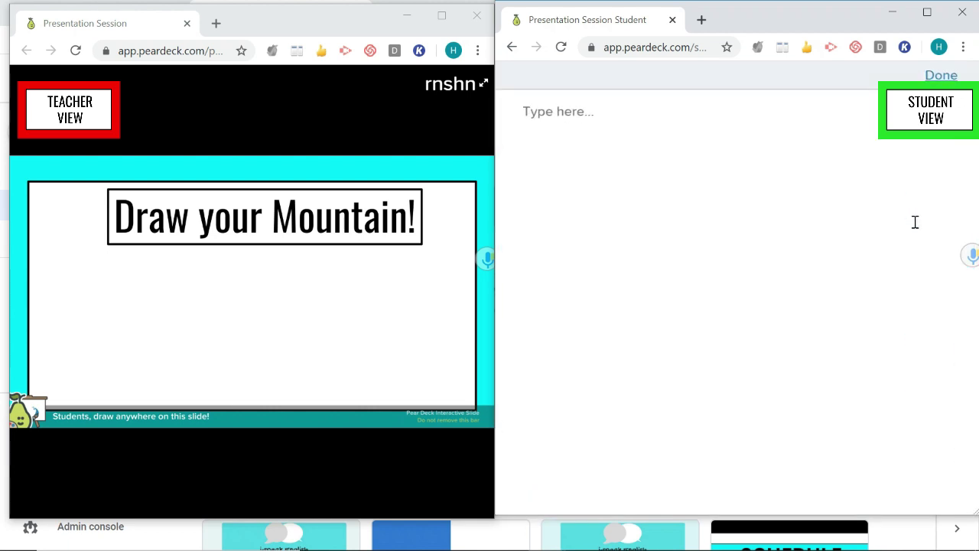
pyautogui.write('there was a big')
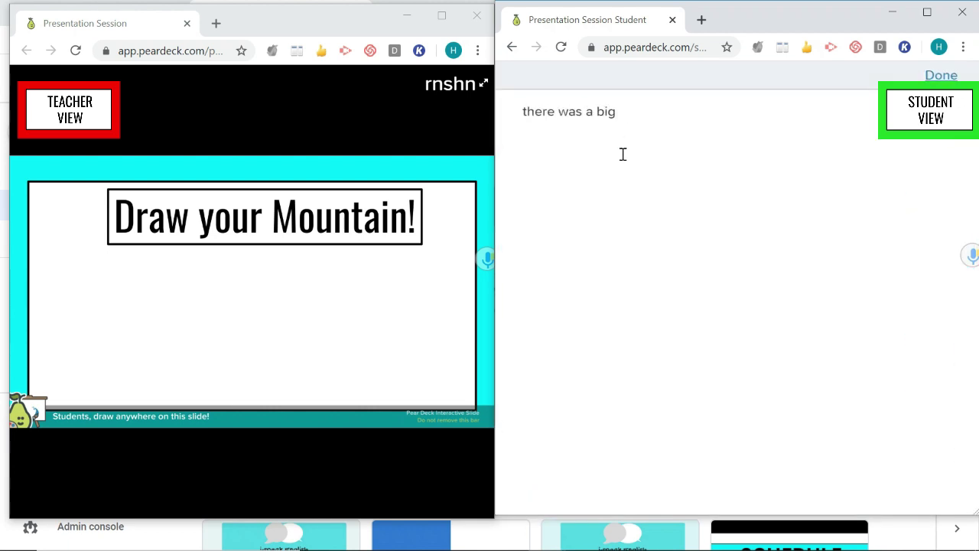
pyautogui.press('BackSpace')
pyautogui.write('ug fight')
pyautogui.press('BackSpace')
pyautogui.press('BackSpace')
pyautogui.press('BackSpace')
pyautogui.press('BackSpace')
pyautogui.press('BackSpace')
pyautogui.press('BackSpace')
pyautogui.press('BackSpace')
pyautogui.write('ge fight')
pyautogui.press('Return')
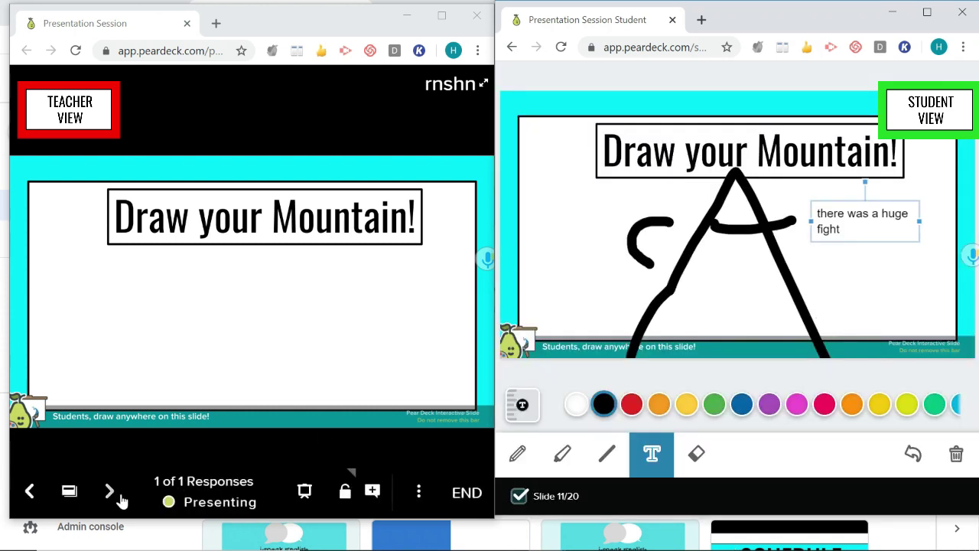
pyautogui.click(318, 491)
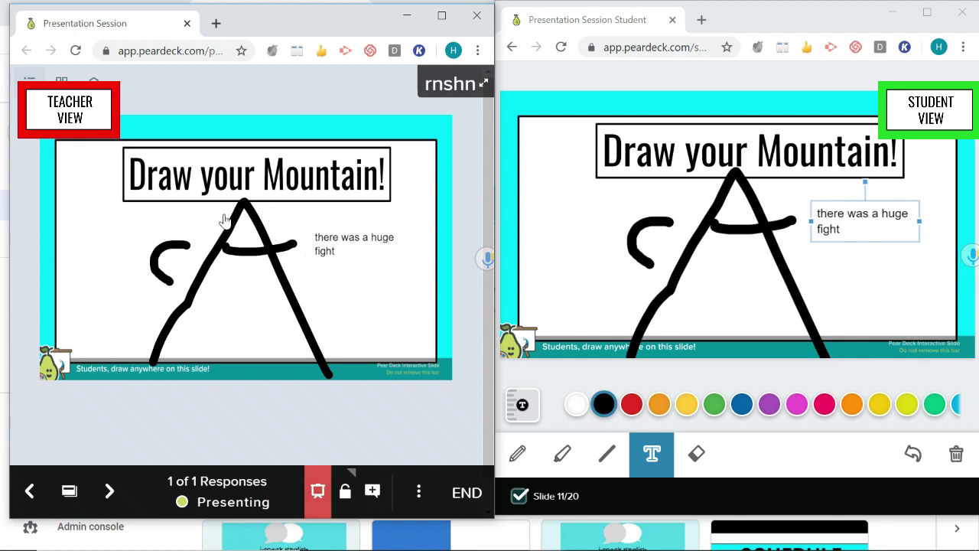
pyautogui.click(319, 491)
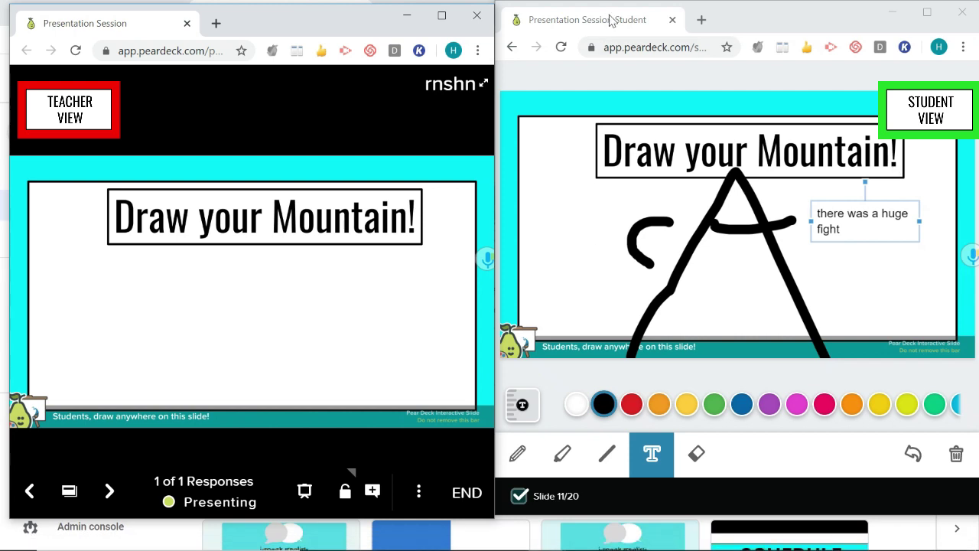
# Leave and close the teacher and student Pear Deck windows, returning to the Story Writing deck
pyautogui.click(484, 25)
pyautogui.click(326, 137)
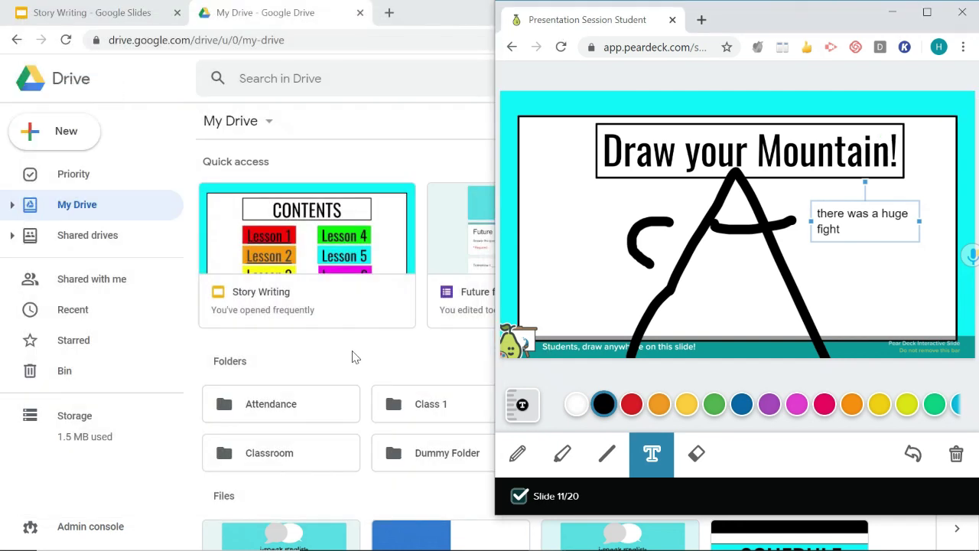
pyautogui.click(963, 12)
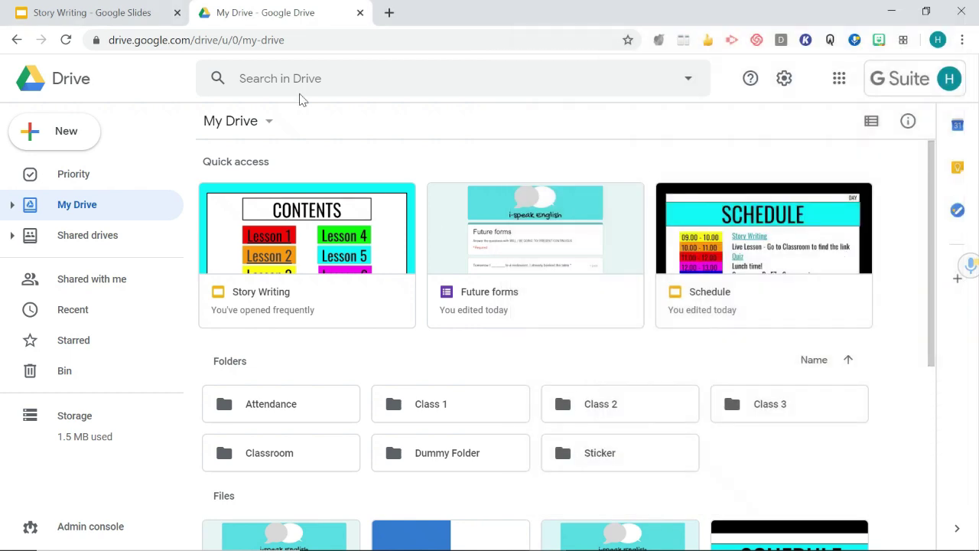
pyautogui.click(92, 12)
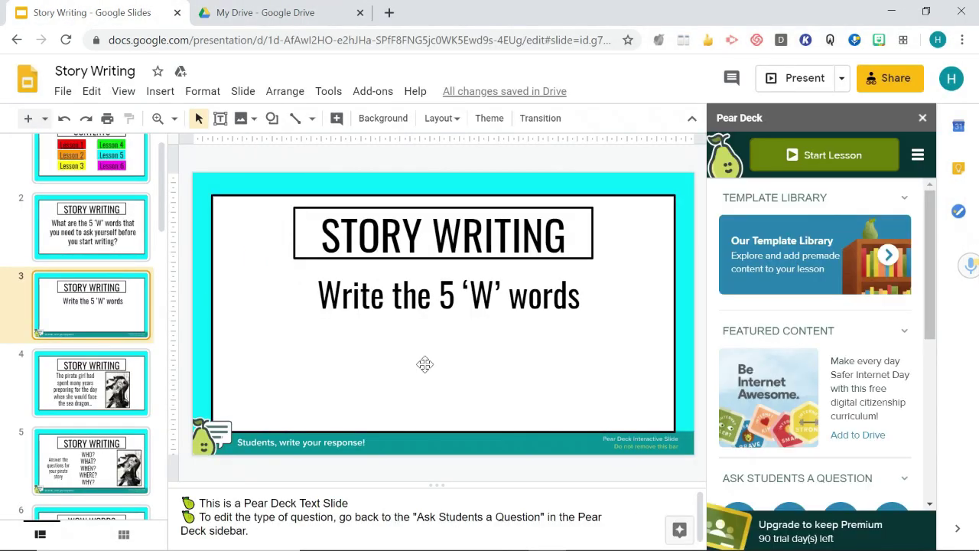
# Delete slide 3's Pear Deck banner, compare with slide 2, and scroll the Pear Deck sidebar
pyautogui.click(491, 446)
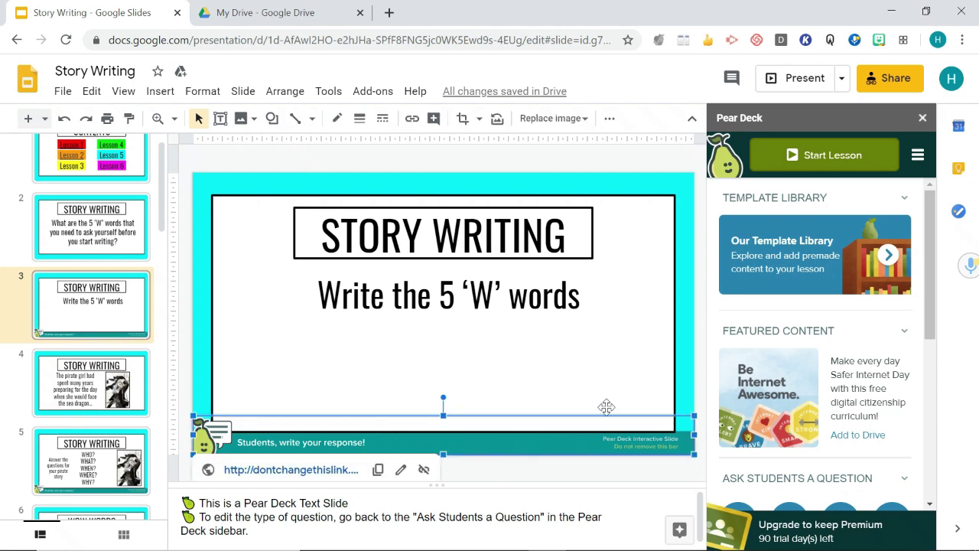
pyautogui.press('Delete')
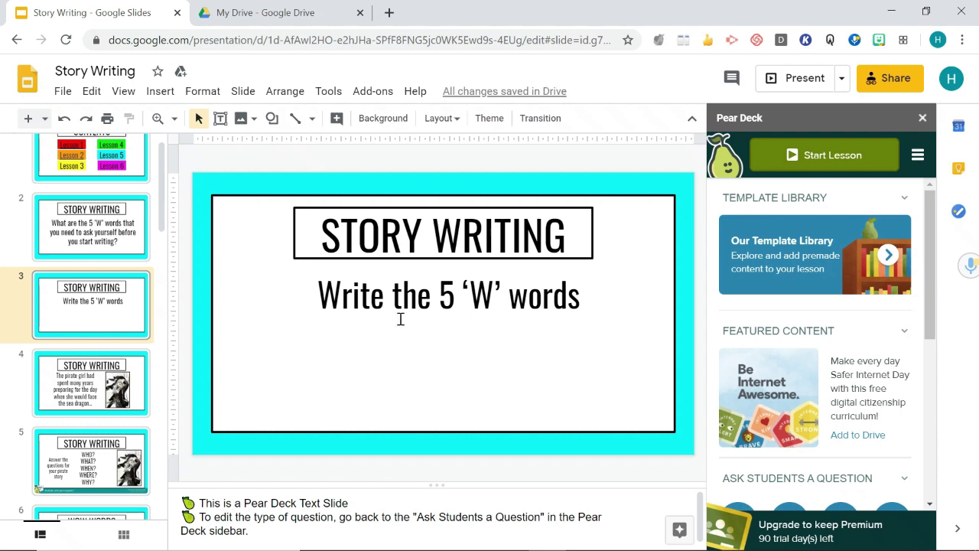
pyautogui.click(91, 226)
pyautogui.click(393, 339)
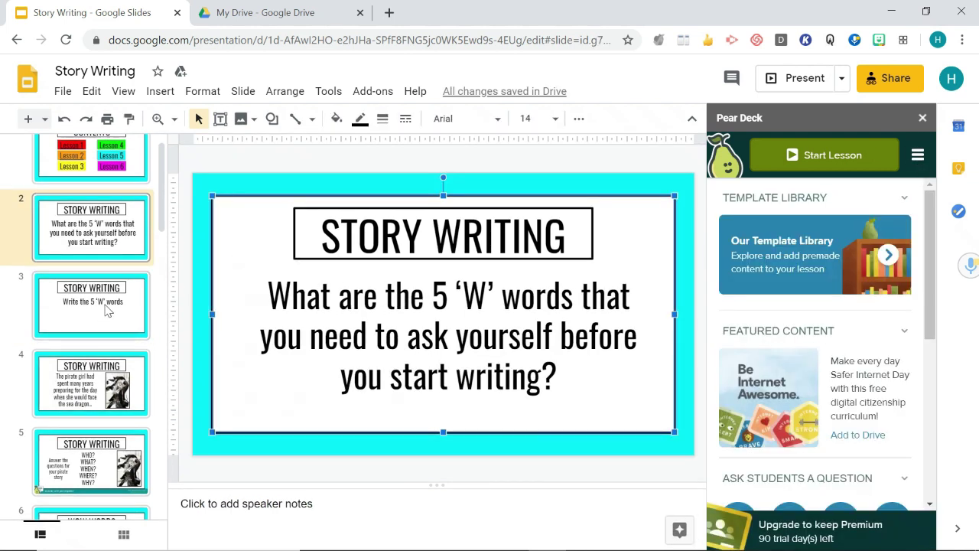
pyautogui.click(99, 294)
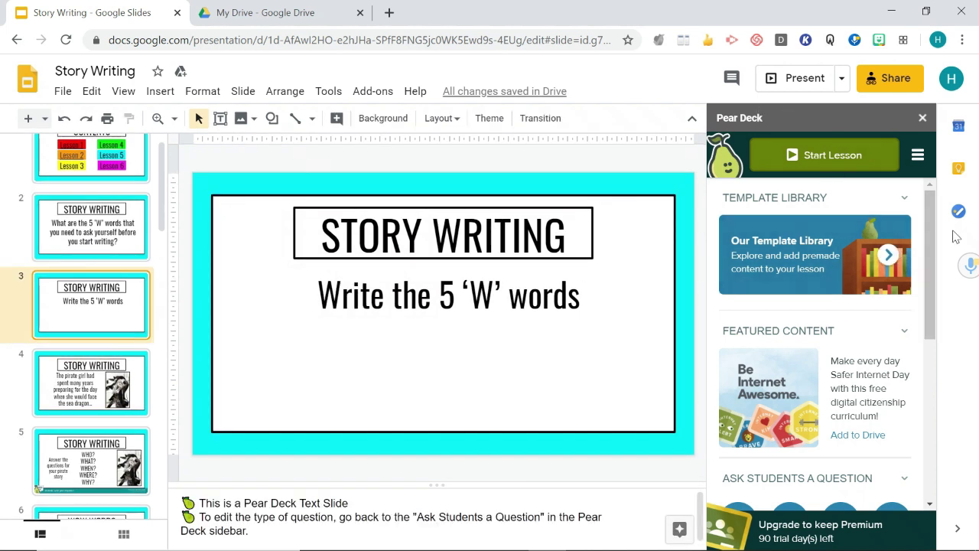
pyautogui.moveTo(929, 248); pyautogui.dragTo(924, 351)
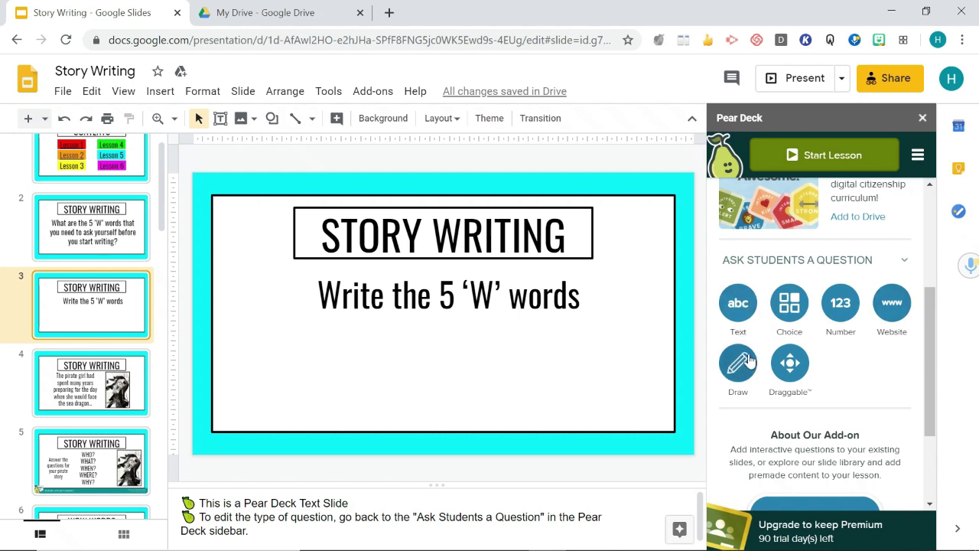
pyautogui.hotkey('ctrl', 'a')
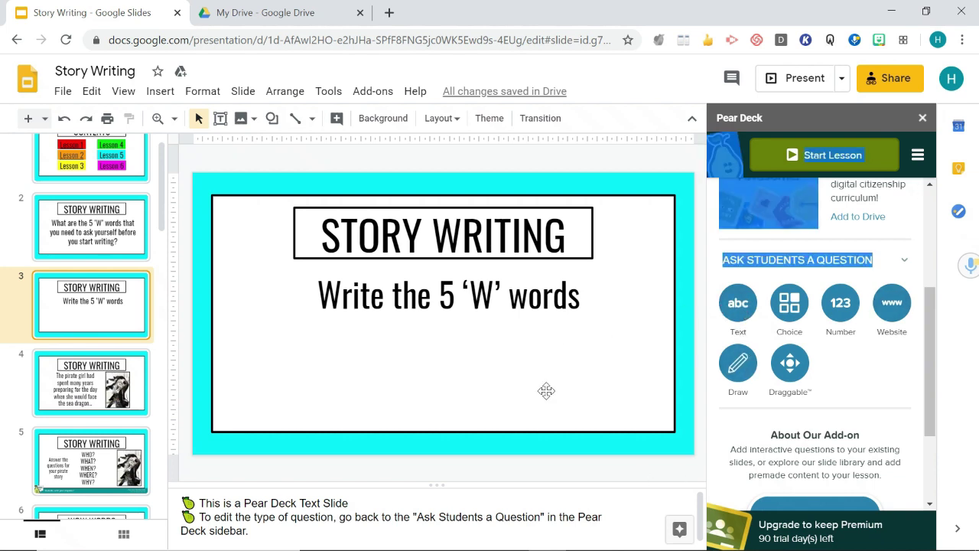
# Make slide 3 a Pear Deck Text question and update the slide
pyautogui.click(745, 310)
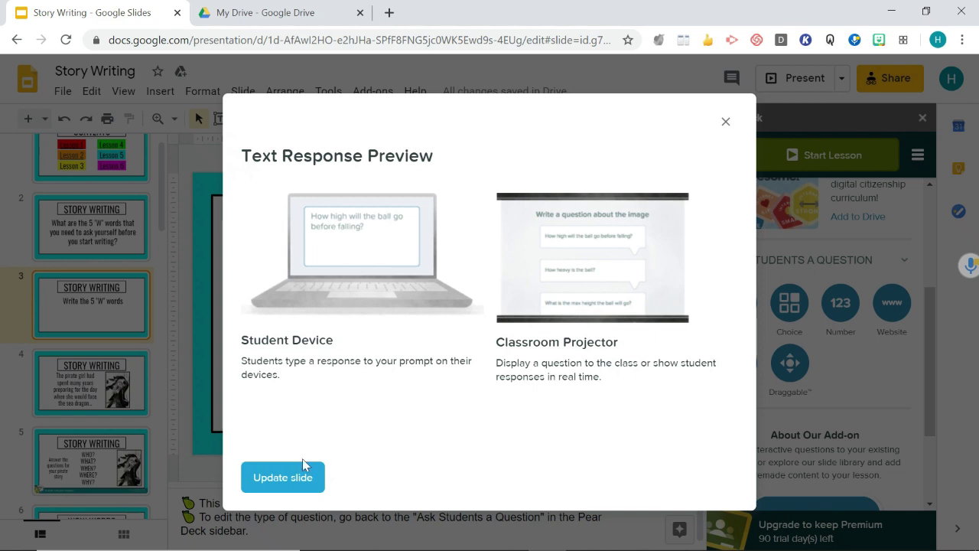
pyautogui.click(280, 487)
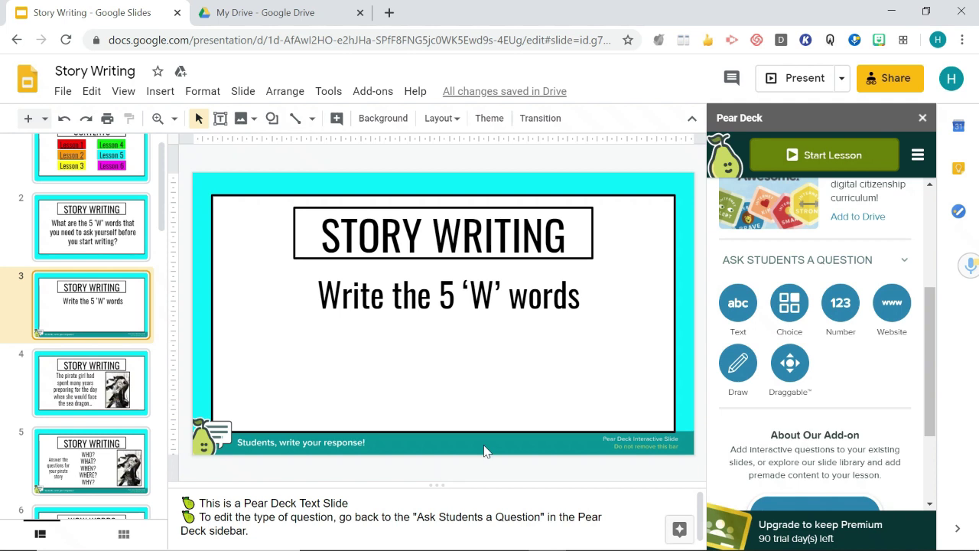
pyautogui.scroll(-3, 165, 222)
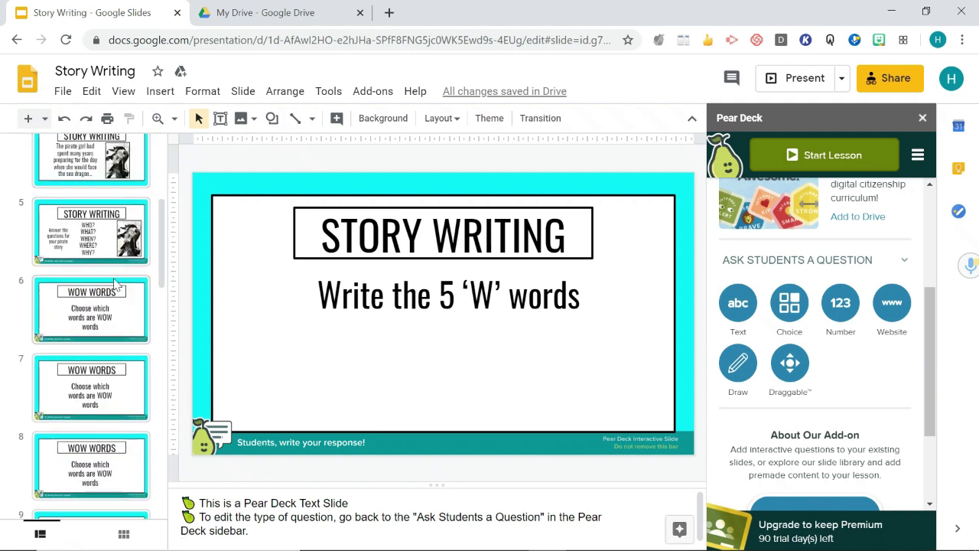
# Make WOW WORDS slide 6 a Choice question with options say, tell and muttered
pyautogui.click(122, 338)
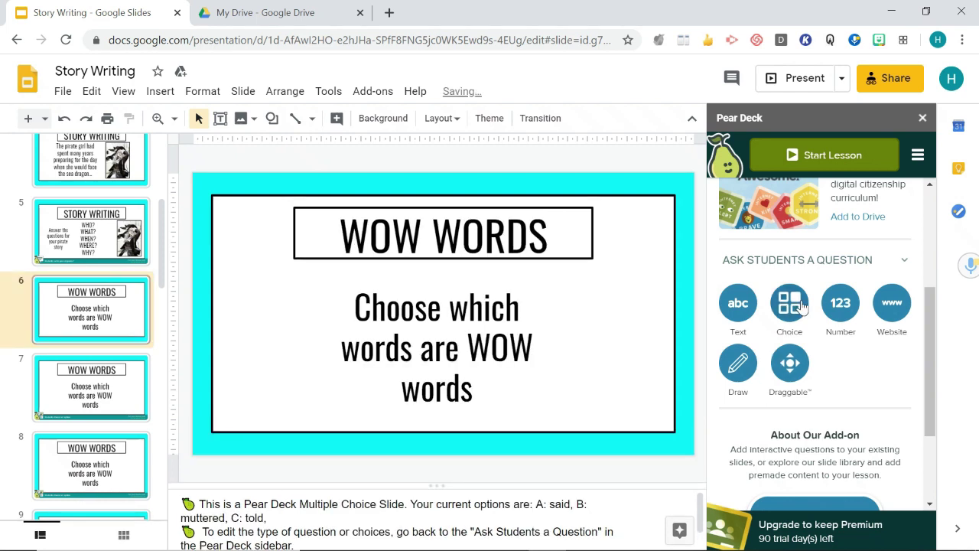
pyautogui.click(795, 305)
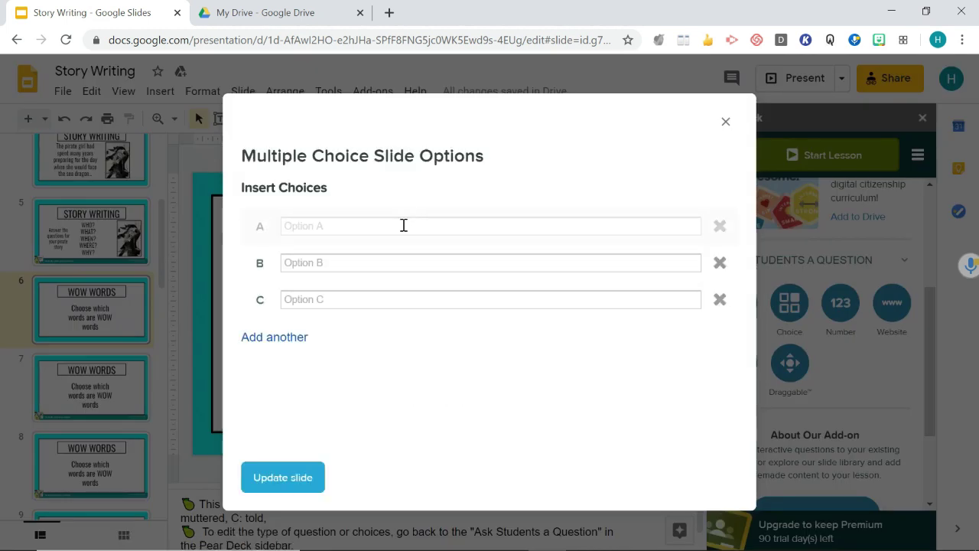
pyautogui.click(403, 225)
pyautogui.write('s')
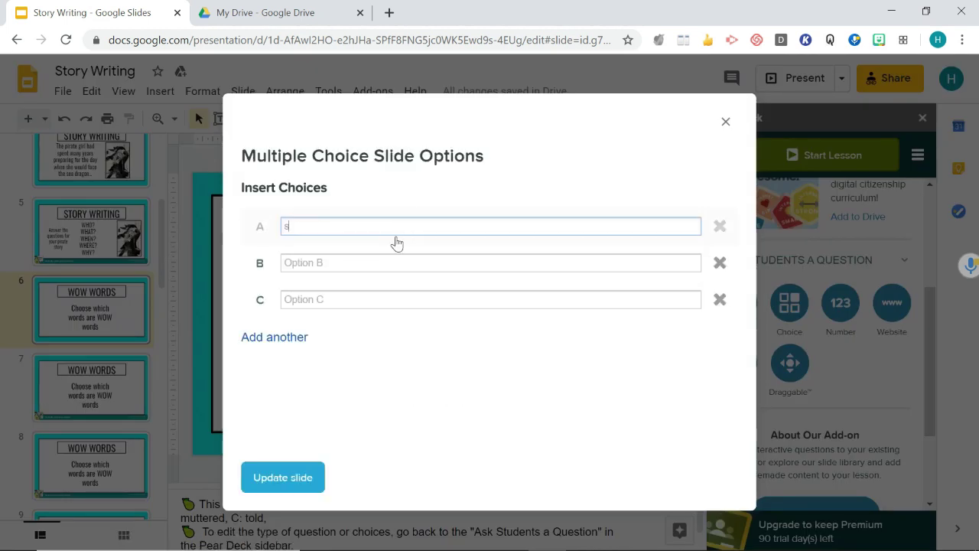
pyautogui.click(357, 262)
pyautogui.write('tell')
pyautogui.click(350, 293)
pyautogui.write('muttered')
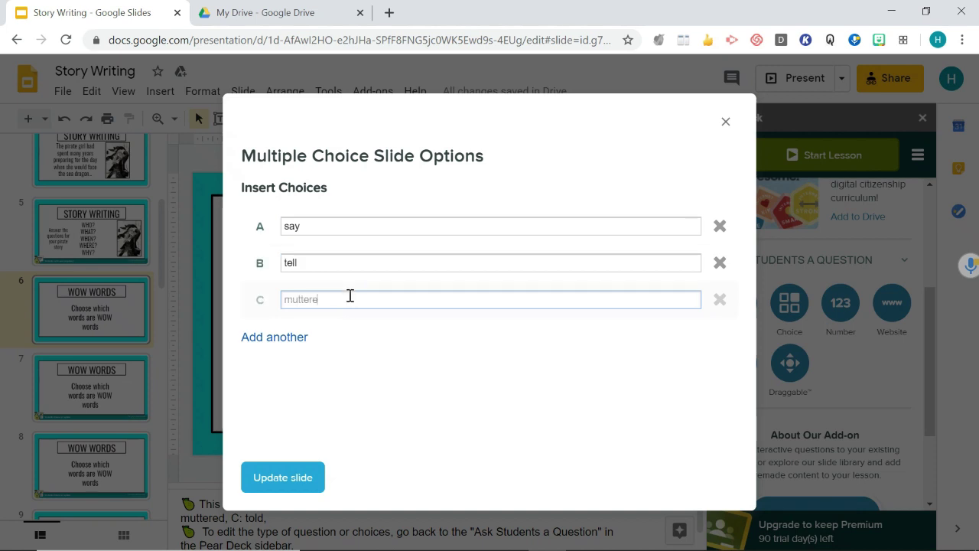
pyautogui.press('Return')
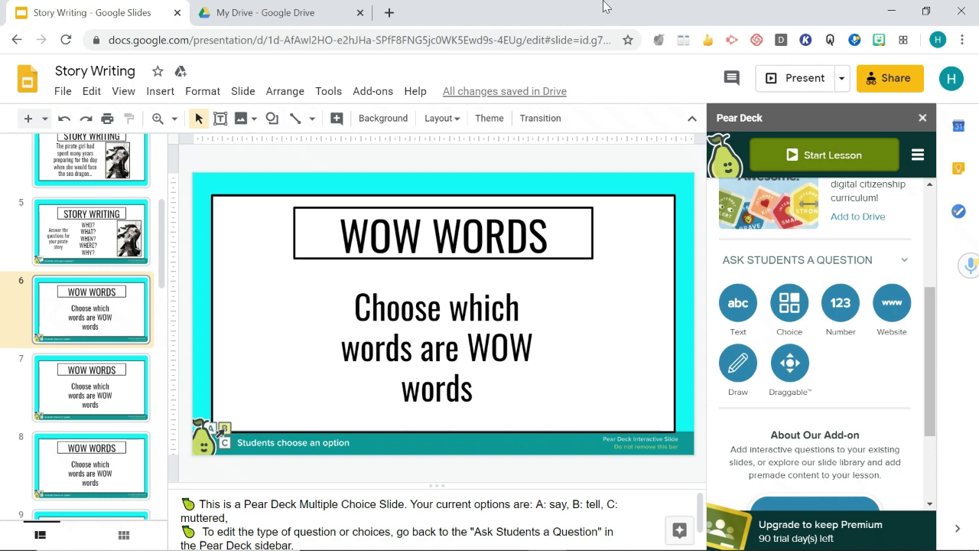
# Keep link sharing as anyone-with-the-link can edit, copy the deck link, and open a new tab
pyautogui.click(887, 77)
pyautogui.click(432, 242)
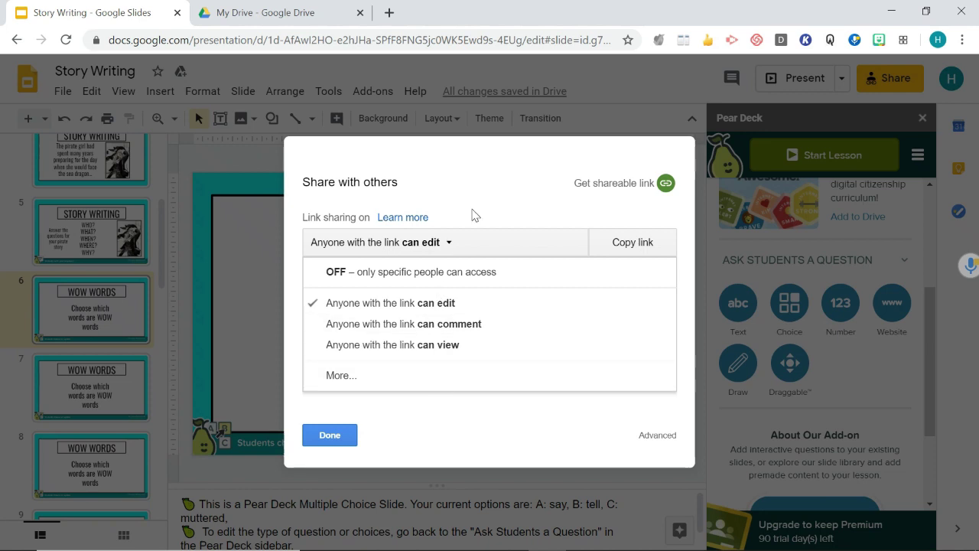
pyautogui.click(481, 183)
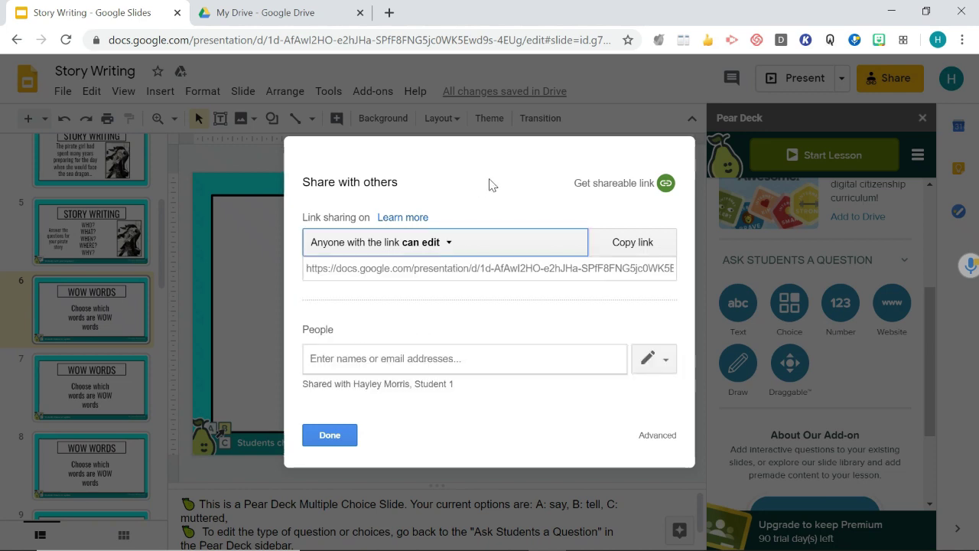
pyautogui.hotkey('ctrl', 'c')
pyautogui.click(344, 437)
pyautogui.hotkey('ctrl', 't')
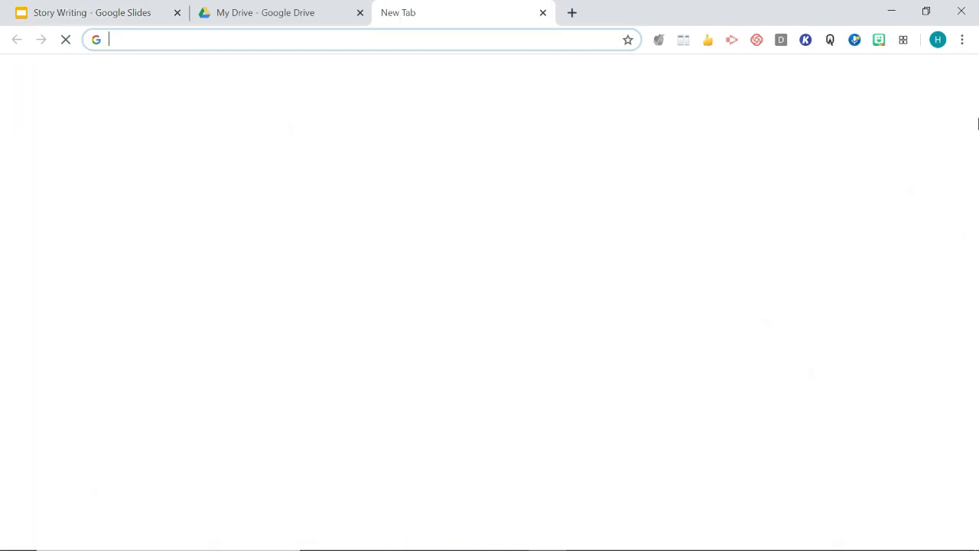
# Launch Google Classroom and start a new Material post in Class 1's Classwork
pyautogui.click(918, 77)
pyautogui.click(867, 334)
pyautogui.click(919, 76)
pyautogui.scroll(-5, 847, 306)
pyautogui.click(770, 357)
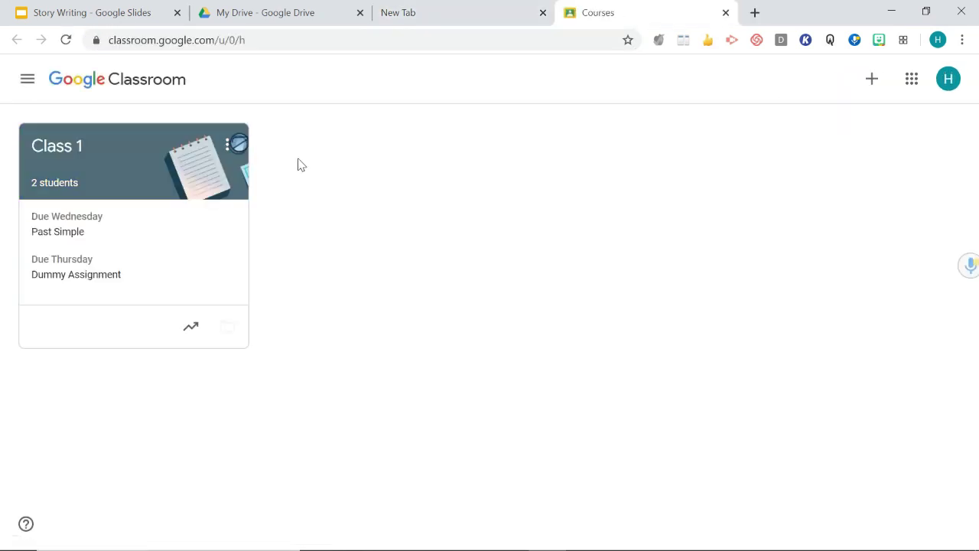
pyautogui.click(164, 248)
pyautogui.click(452, 88)
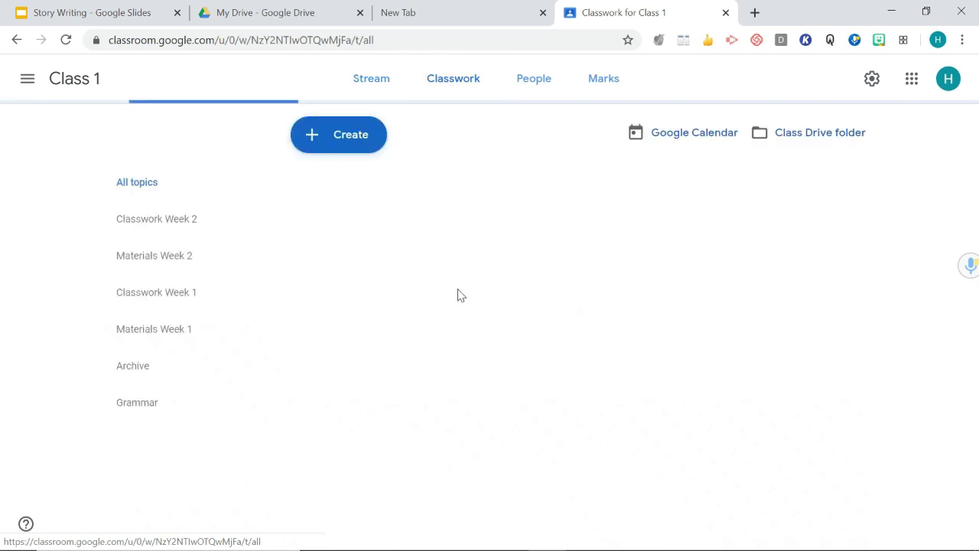
pyautogui.click(344, 137)
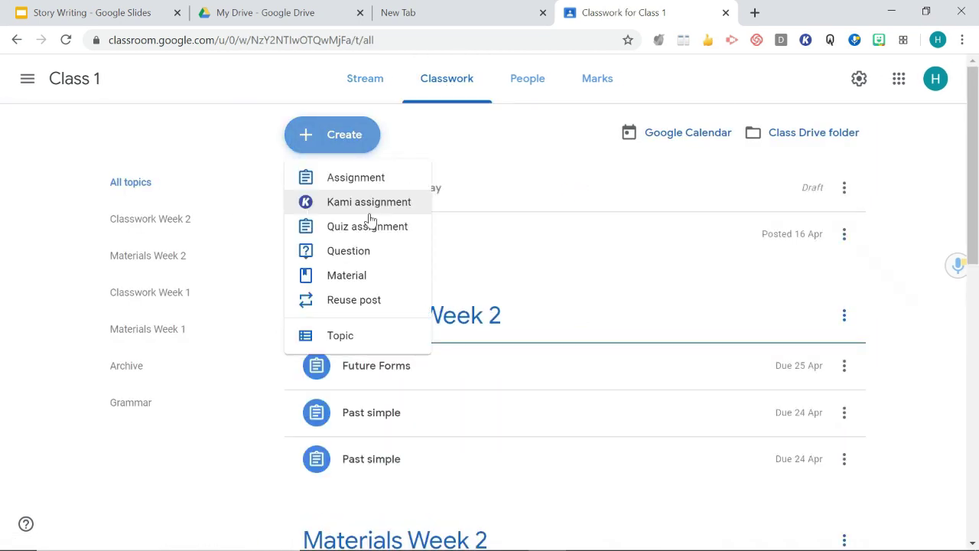
pyautogui.click(359, 275)
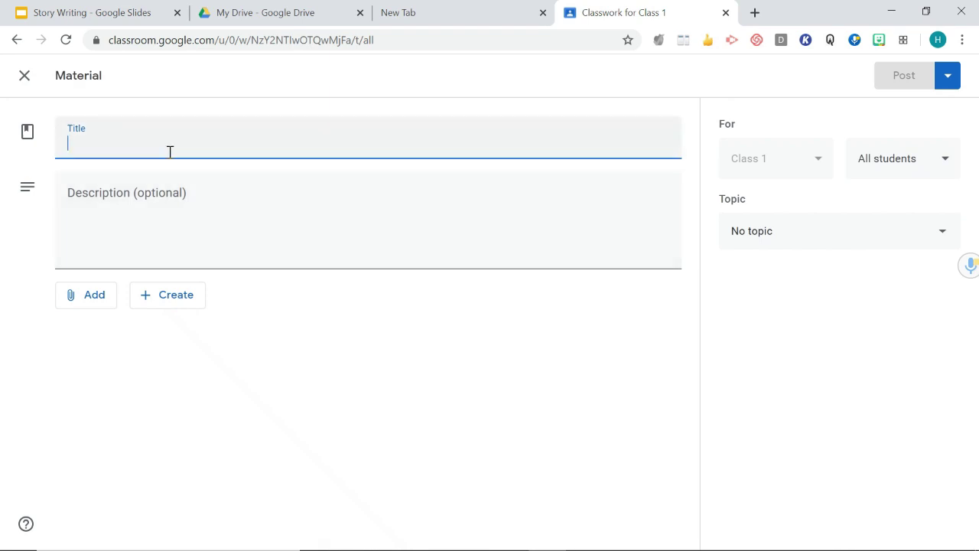
# Title the material 'Story', attach the slides link, file it under Materials Week 2, and post
pyautogui.write('Story Writing')
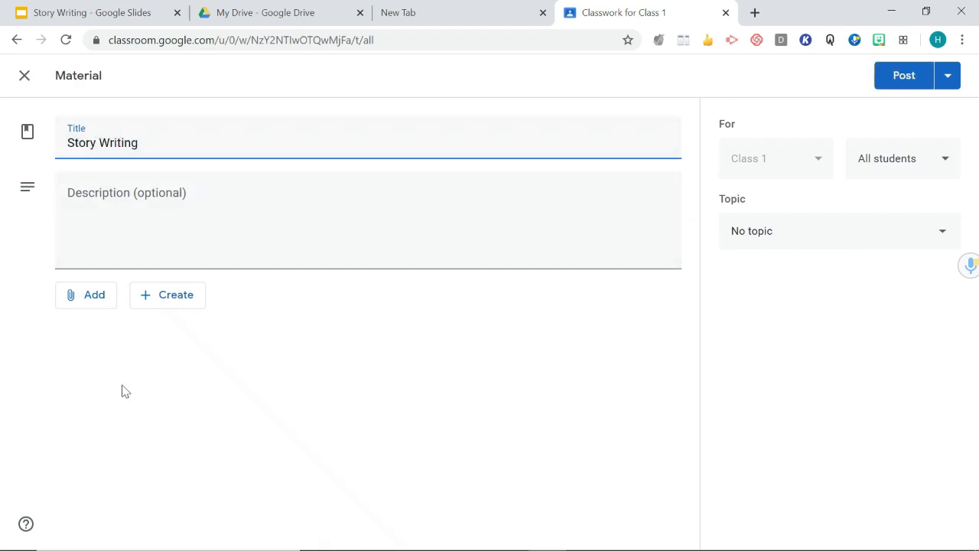
pyautogui.click(104, 295)
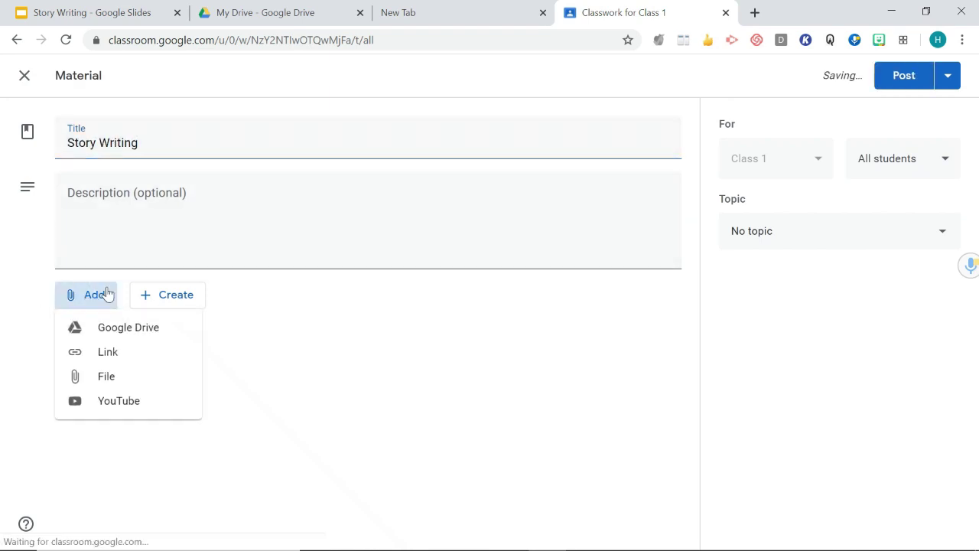
pyautogui.click(137, 354)
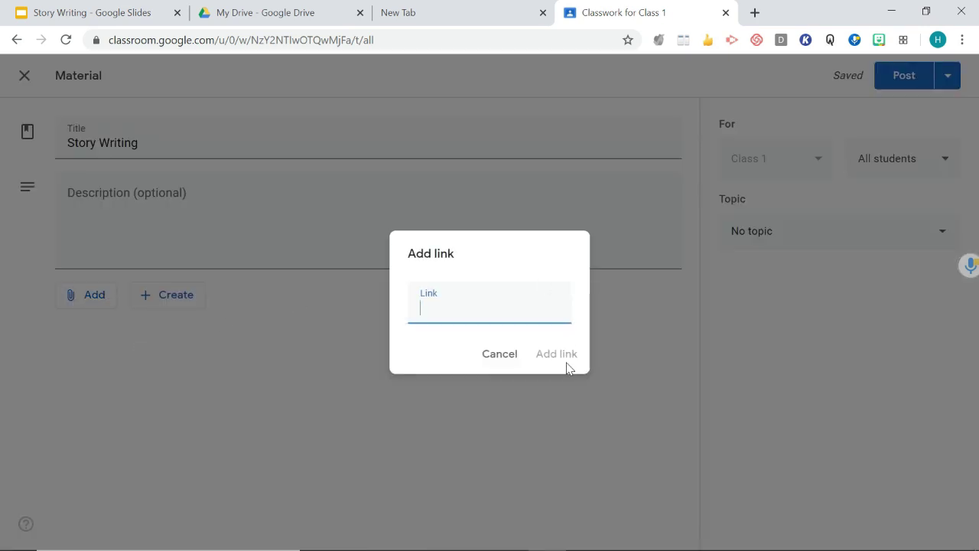
pyautogui.hotkey('ctrl', 'v')
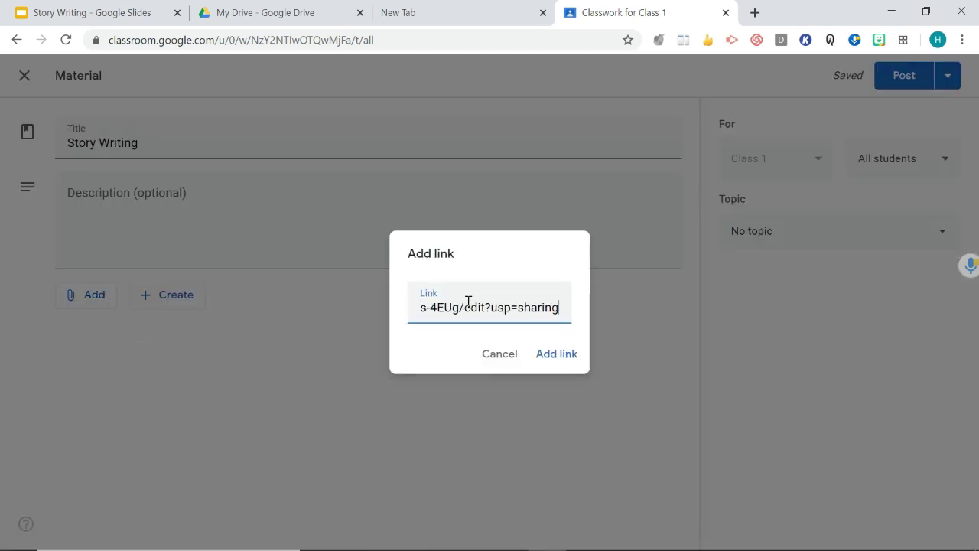
pyautogui.click(570, 365)
pyautogui.click(818, 234)
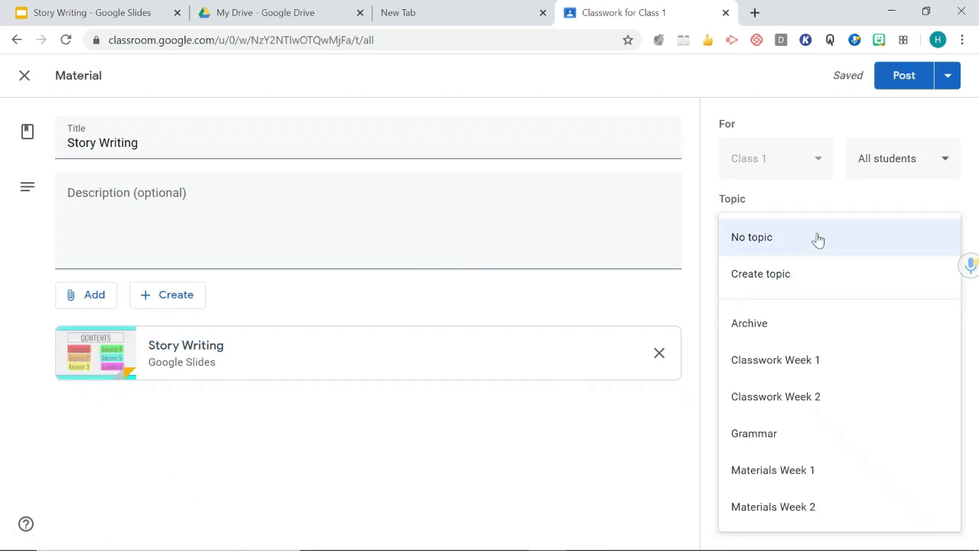
pyautogui.click(794, 504)
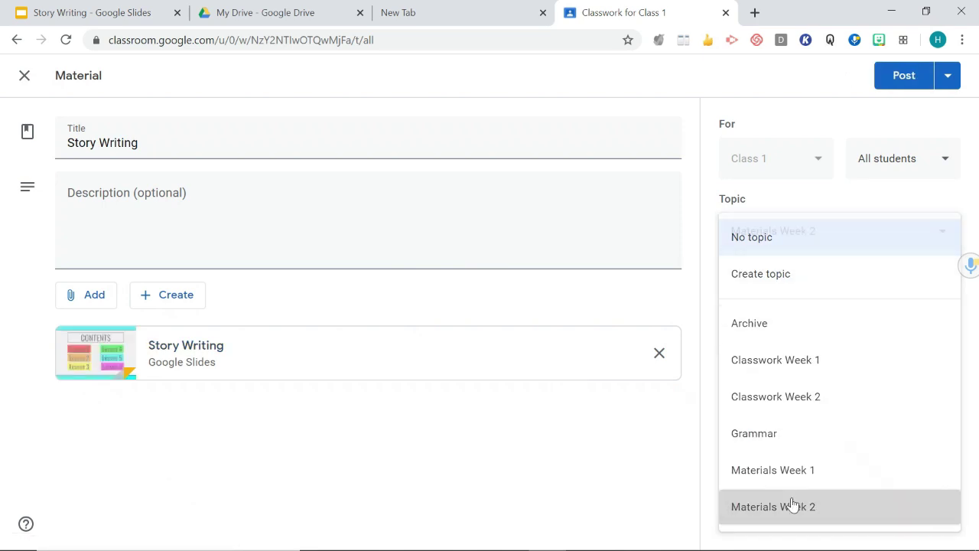
pyautogui.click(904, 75)
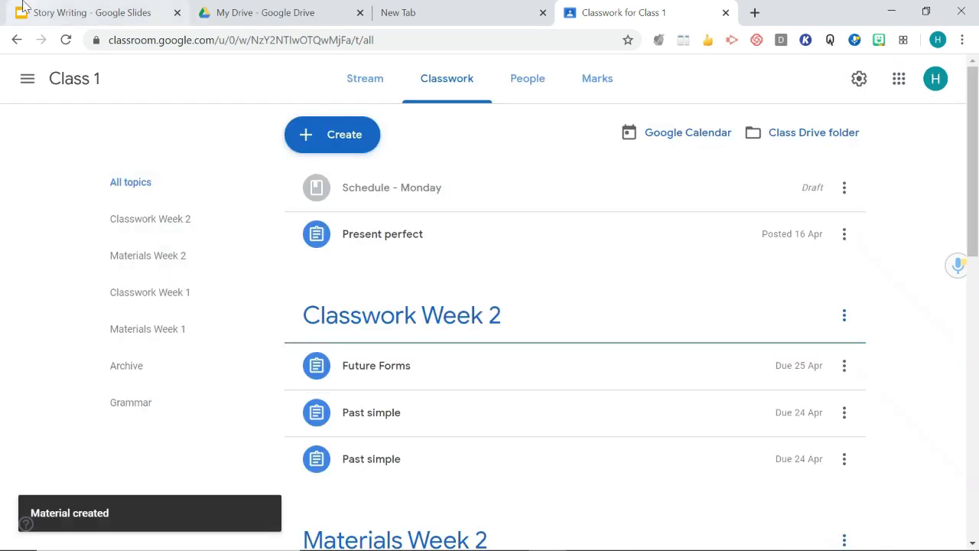
pyautogui.click(61, 13)
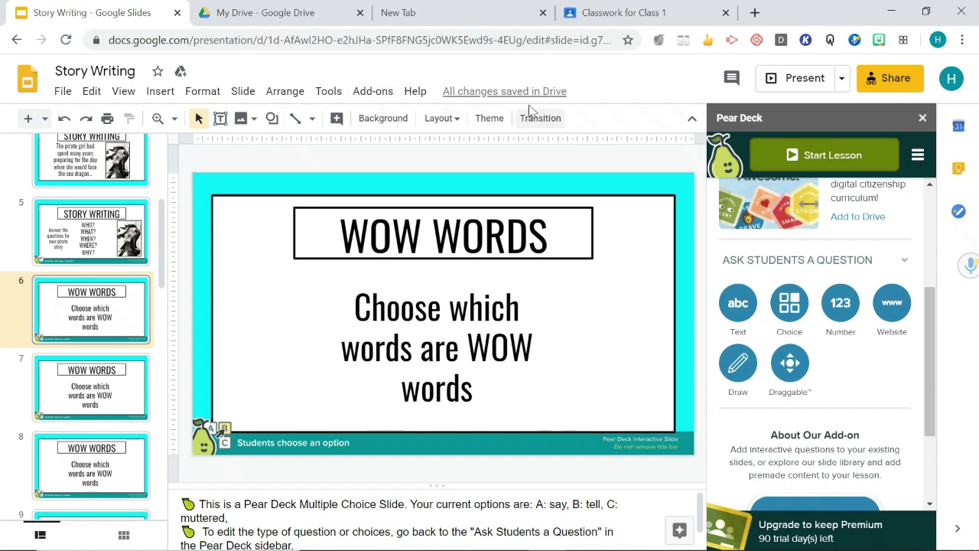